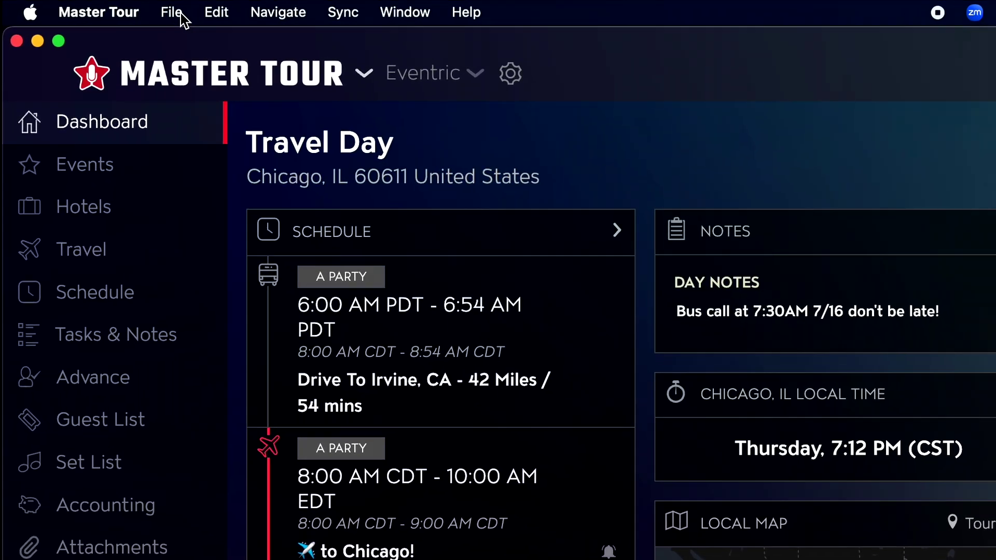
# Bring up the Template Gallery of print templates from File > Print
pyautogui.click(97, 7)
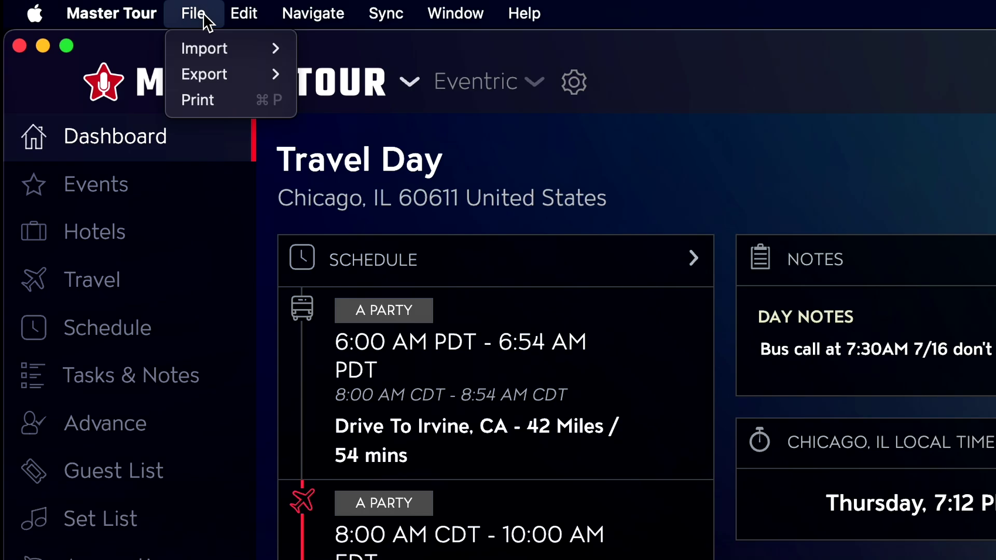
pyautogui.click(224, 106)
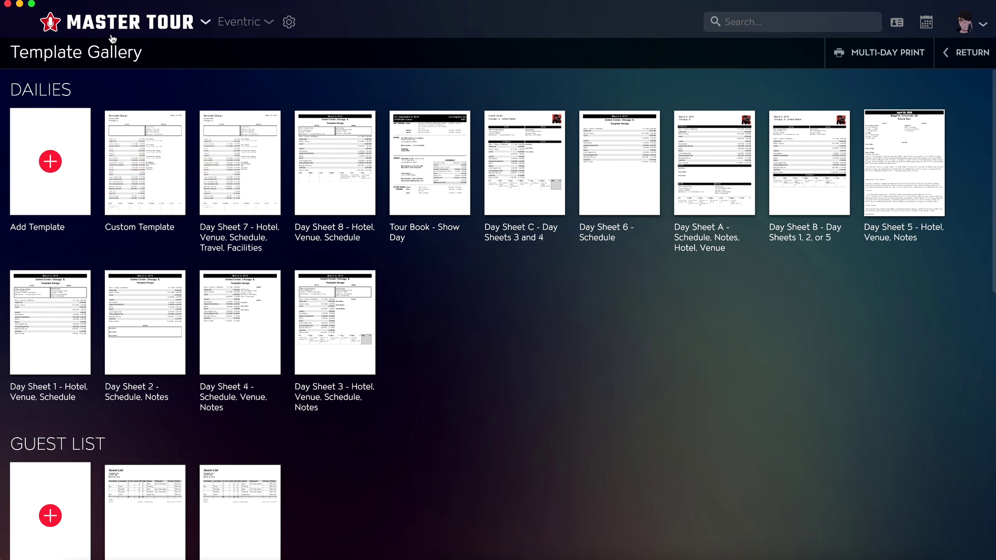
# Create a new blank print template named 'Band Daysheet'
pyautogui.click(53, 162)
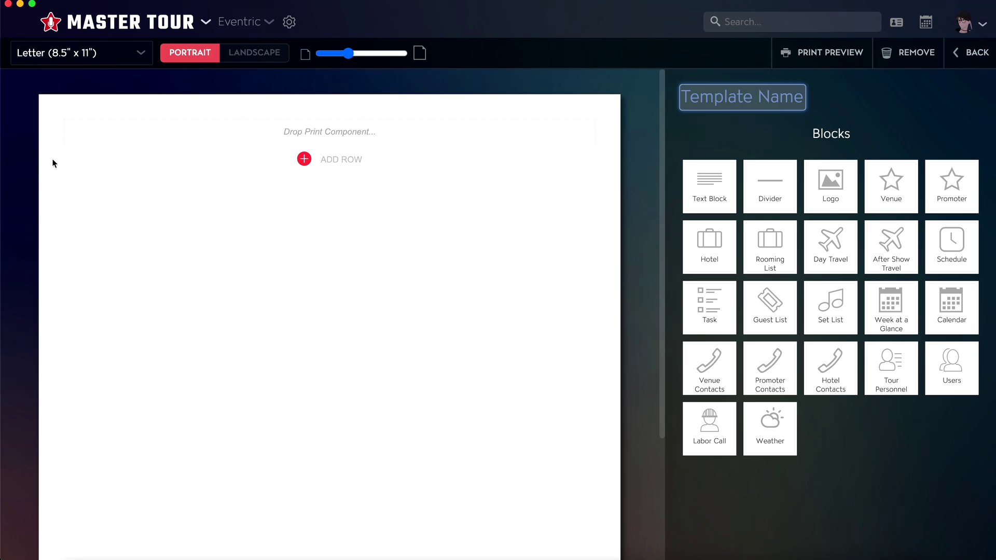
pyautogui.click(733, 97)
pyautogui.write('Ban')
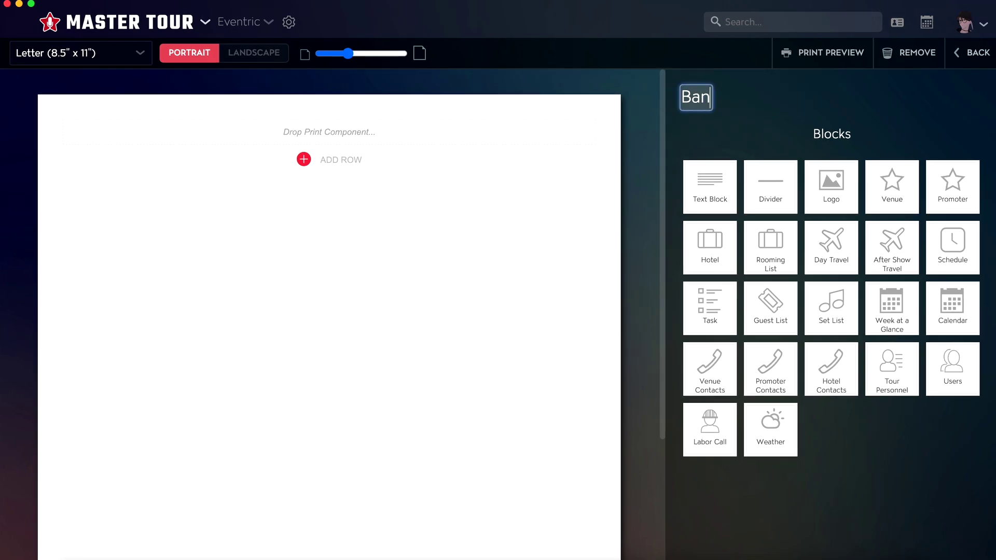
pyautogui.write('d Daysheet')
pyautogui.click(879, 105)
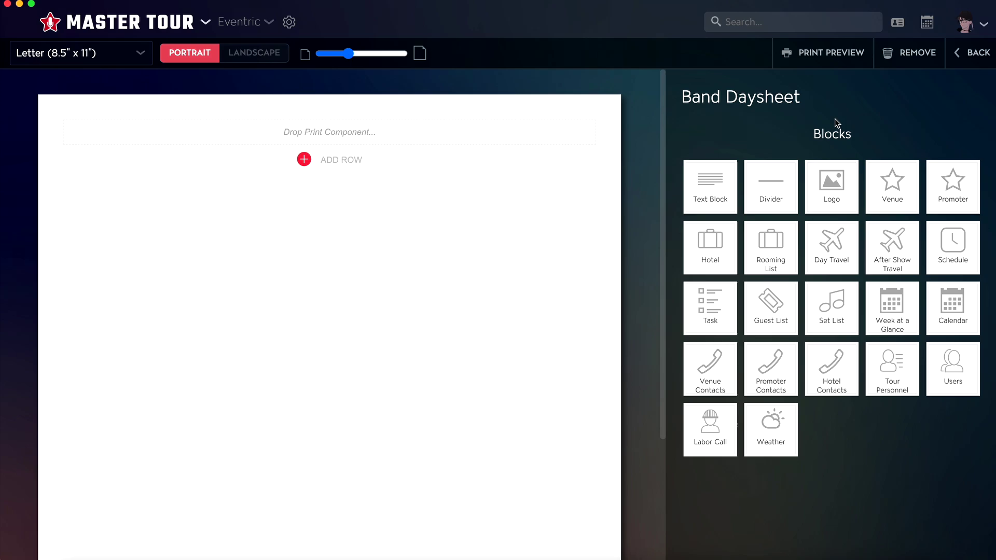
# Add a second row to the page and try splitting it into two columns
pyautogui.click(358, 161)
pyautogui.click(358, 161)
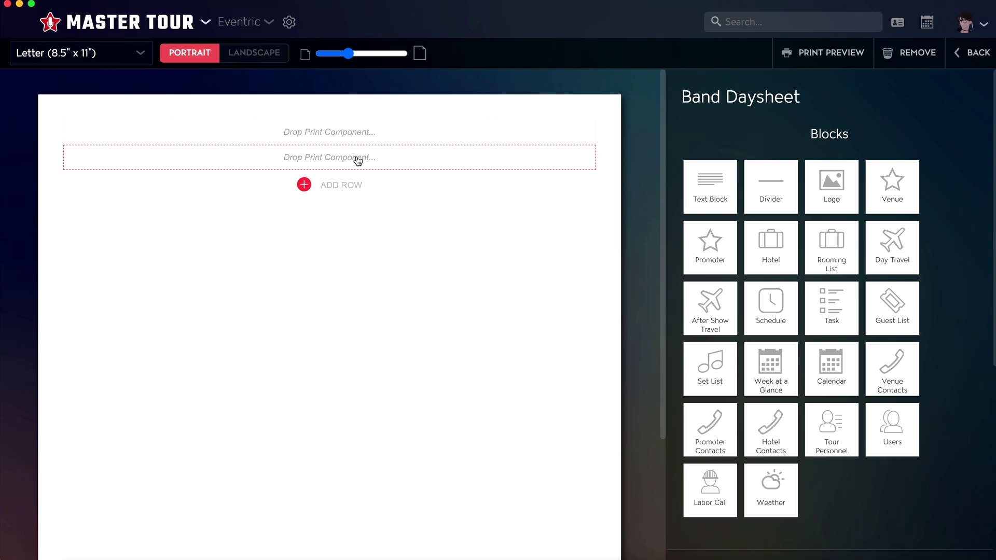
pyautogui.scroll(-7, 824, 320)
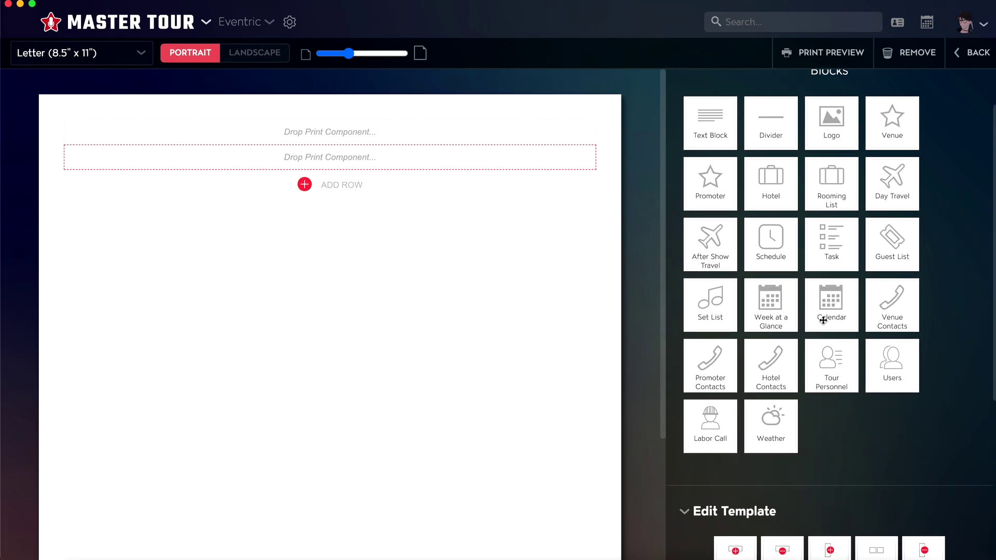
pyautogui.scroll(-1, 825, 323)
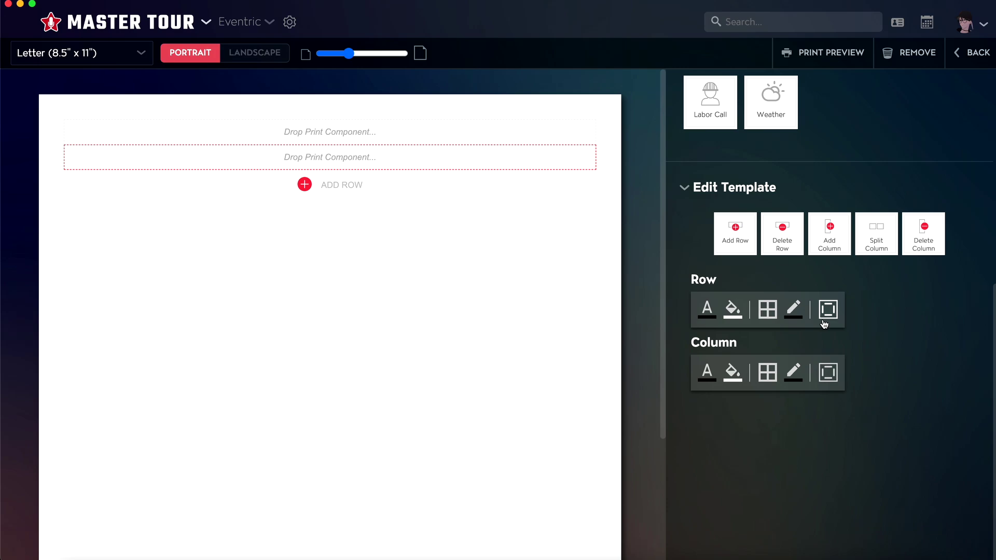
pyautogui.click(828, 236)
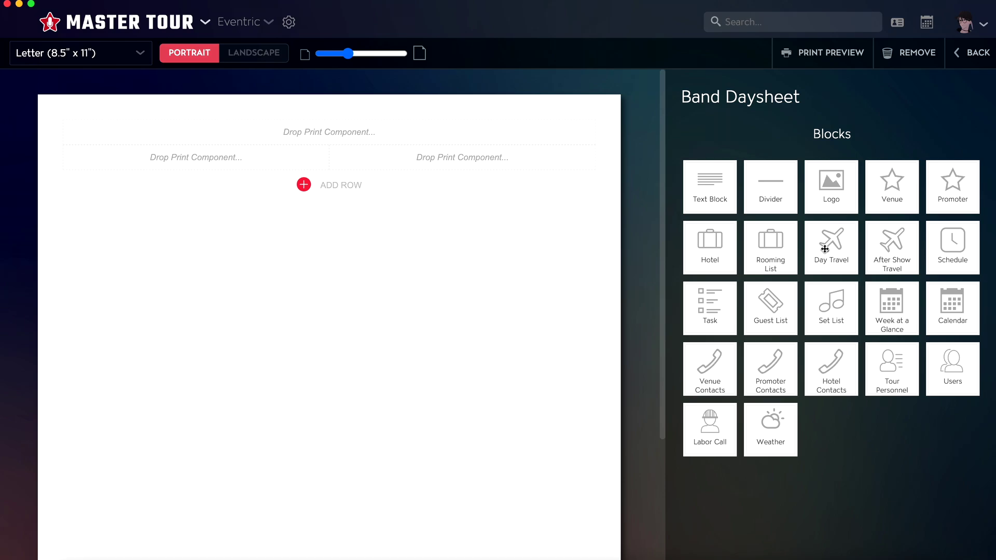
pyautogui.click(225, 162)
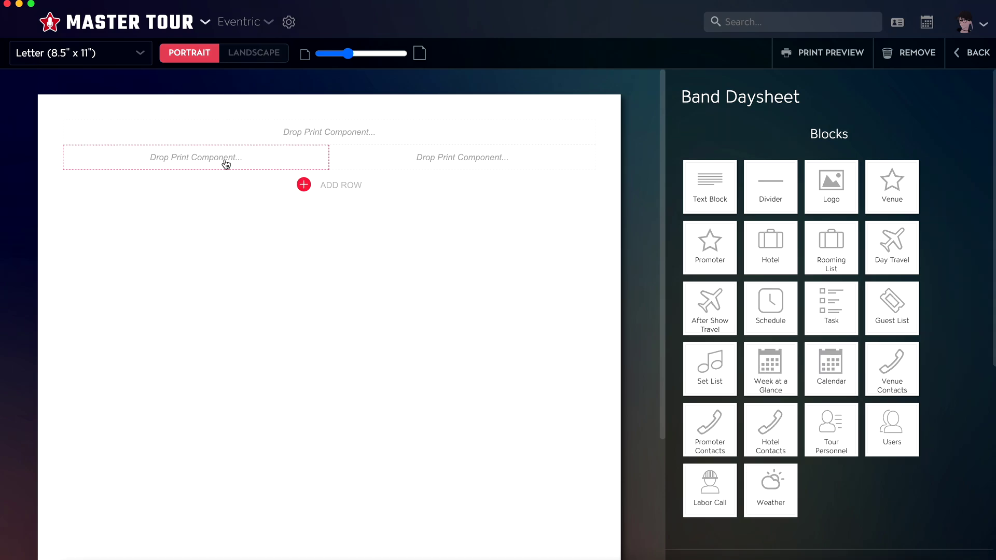
pyautogui.click(883, 248)
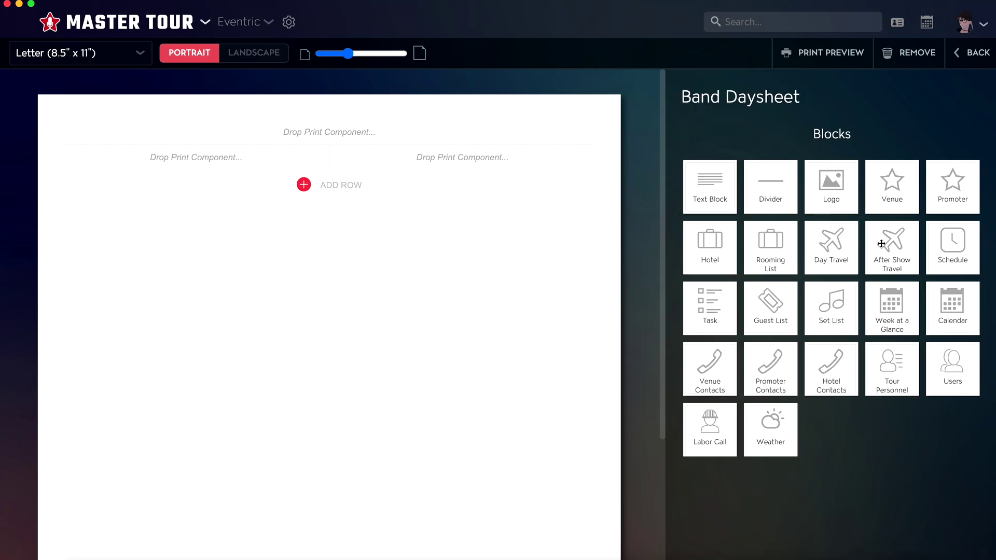
pyautogui.click(495, 164)
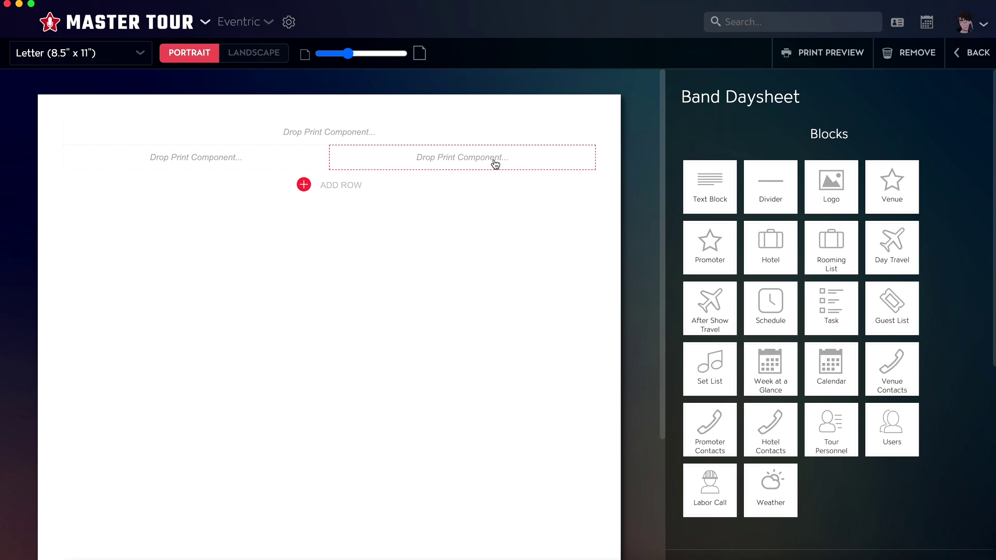
pyautogui.scroll(5, 801, 466)
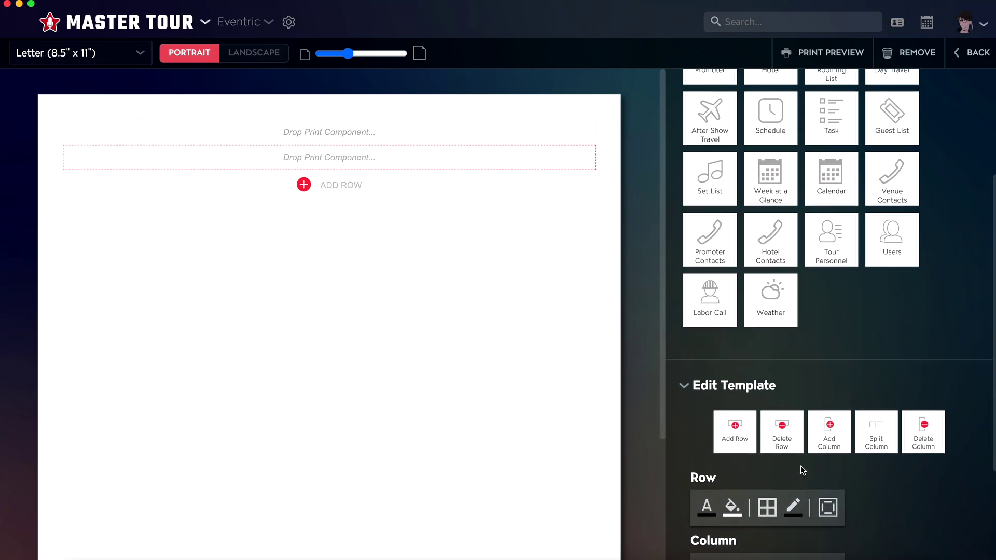
pyautogui.scroll(3, 801, 466)
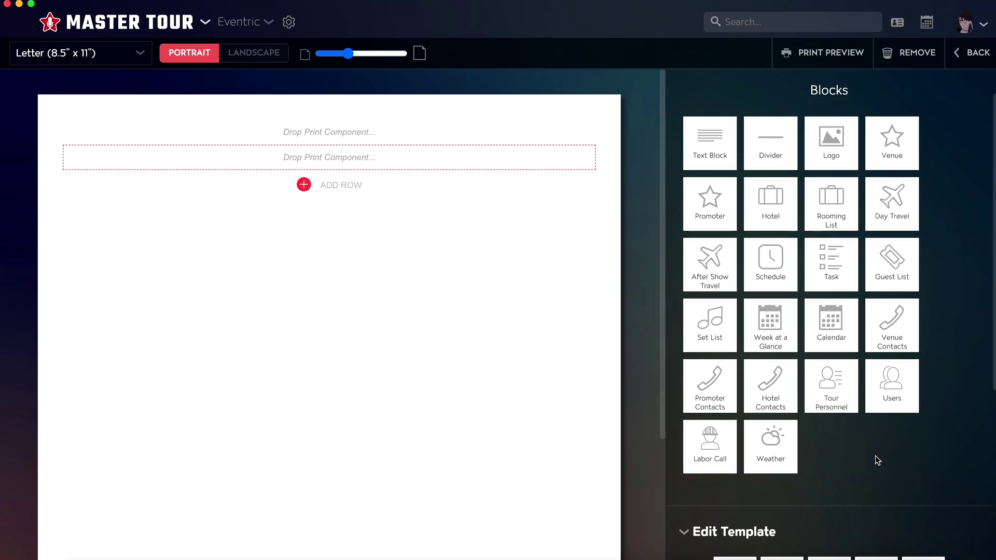
pyautogui.scroll(2, 876, 455)
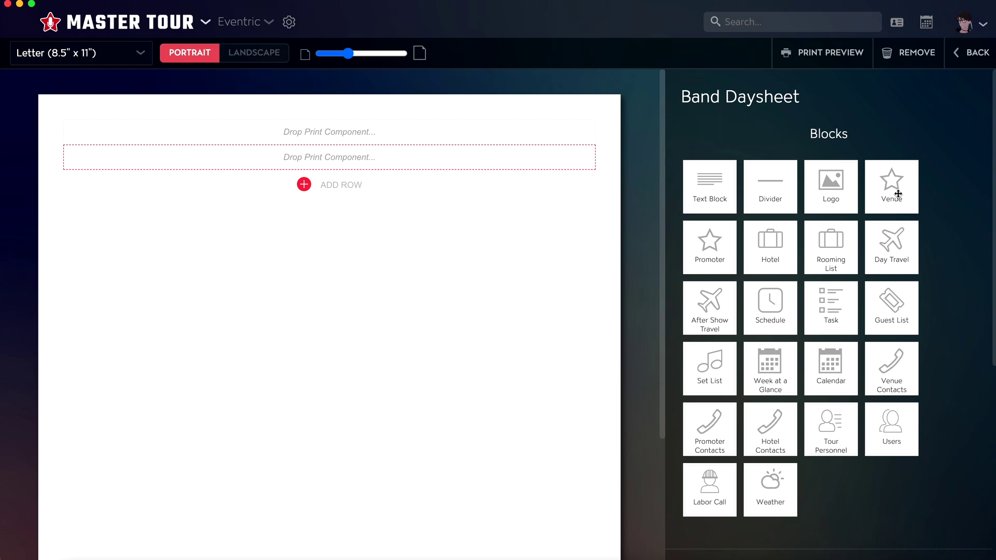
# Place a Venue block in the second row holding the Venue: Public Notes merge field
pyautogui.moveTo(898, 193); pyautogui.dragTo(485, 164)
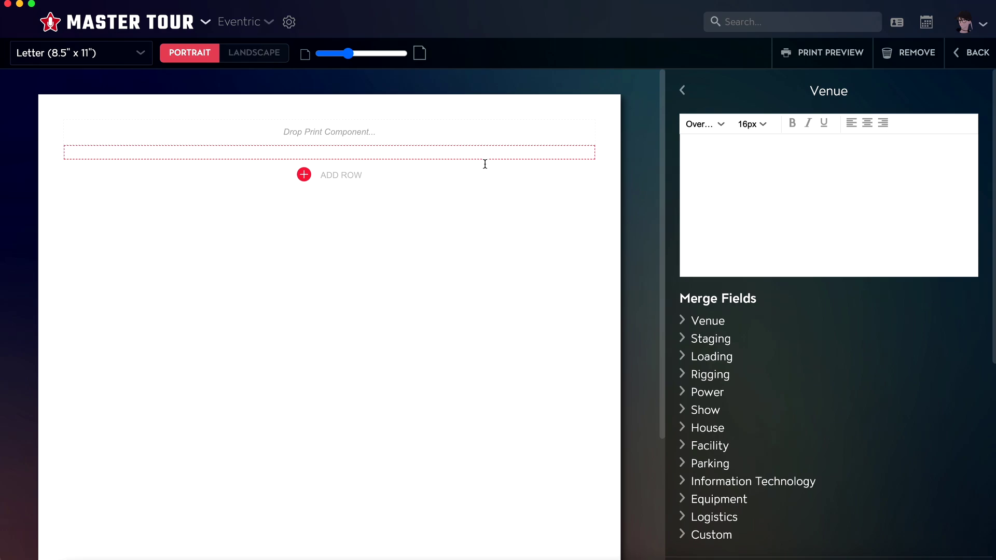
pyautogui.click(707, 322)
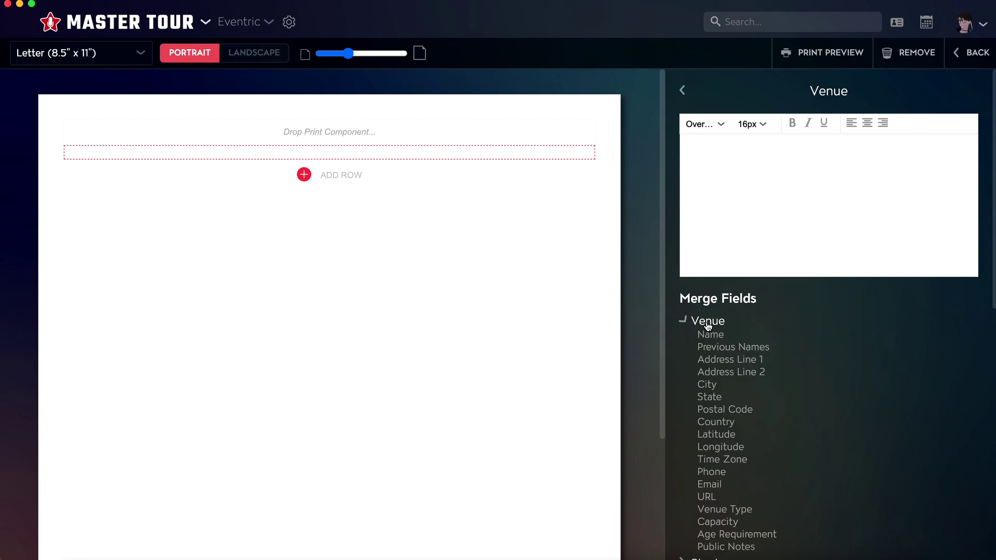
pyautogui.scroll(-2, 708, 325)
pyautogui.scroll(-3, 709, 324)
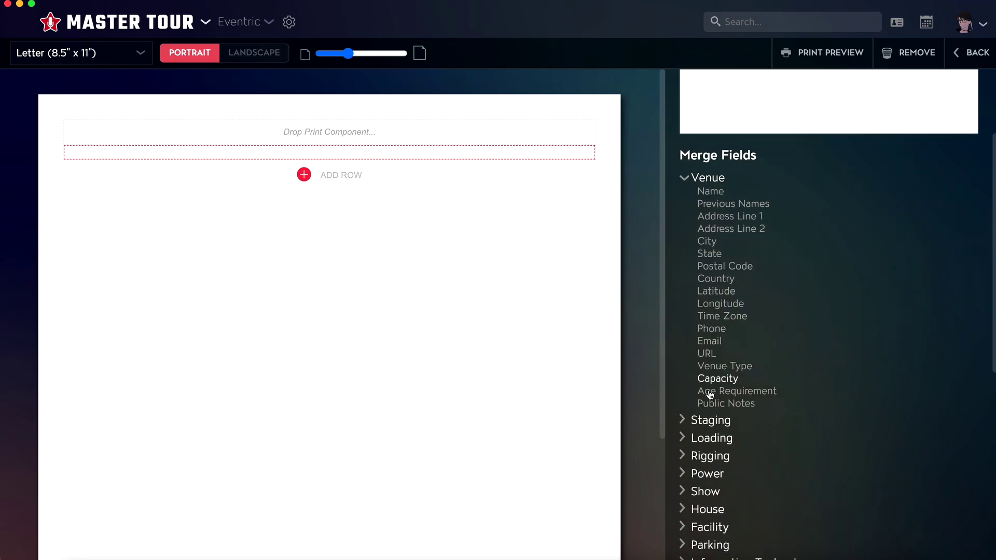
pyautogui.click(711, 406)
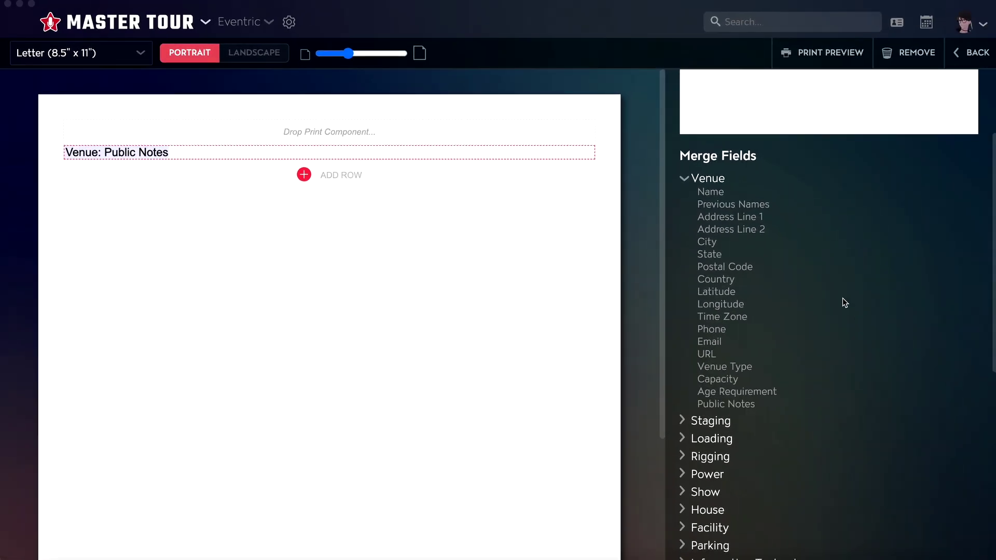
# Add a 'Venue Notes:' label before the merge field and select it for bolding
pyautogui.click(799, 153)
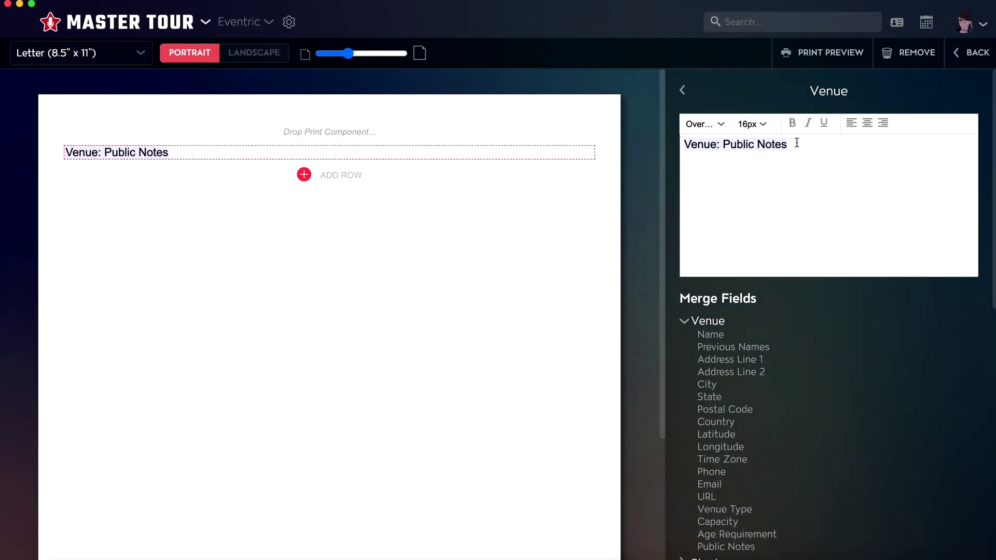
pyautogui.press('Home')
pyautogui.write('Venue No')
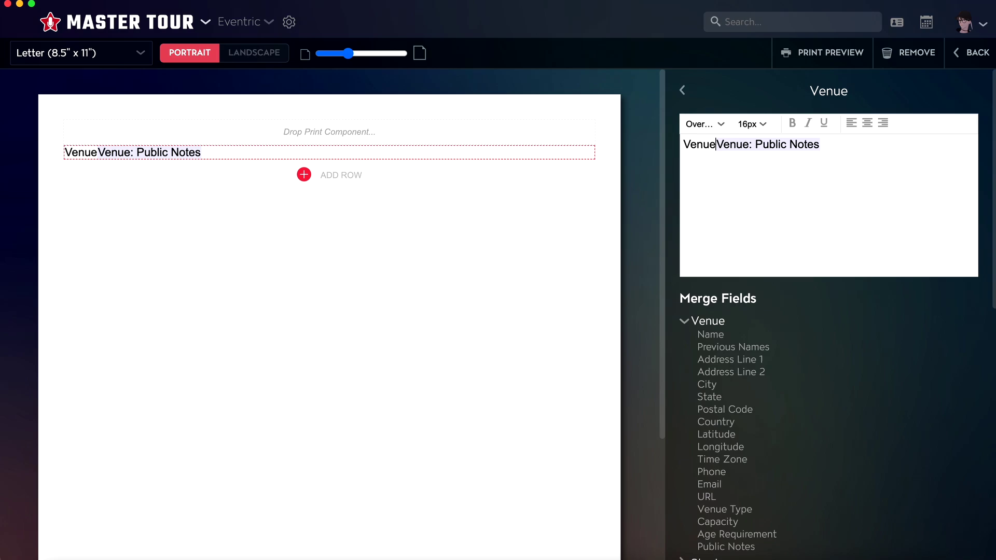
pyautogui.write('tes:')
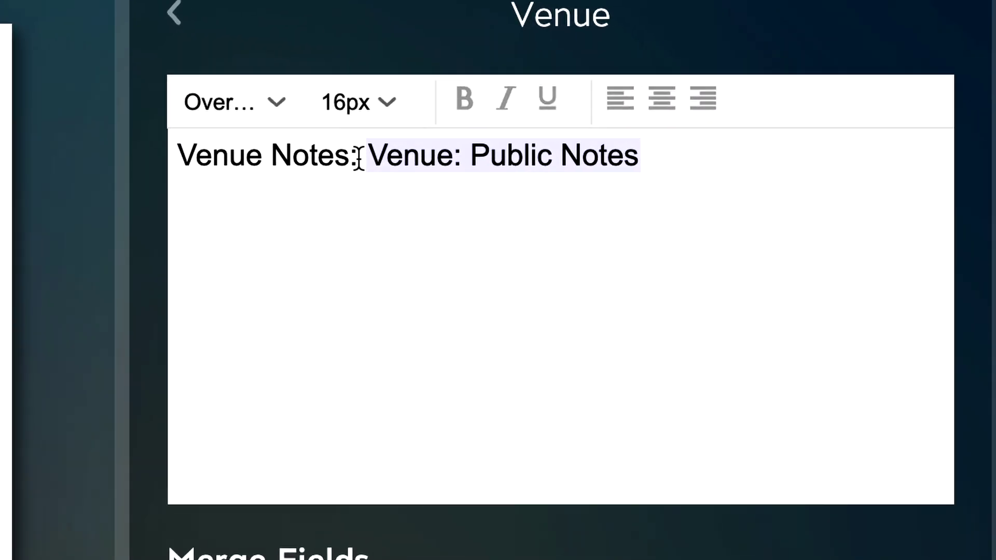
pyautogui.moveTo(751, 144); pyautogui.dragTo(700, 146)
pyautogui.moveTo(220, 158); pyautogui.dragTo(168, 161)
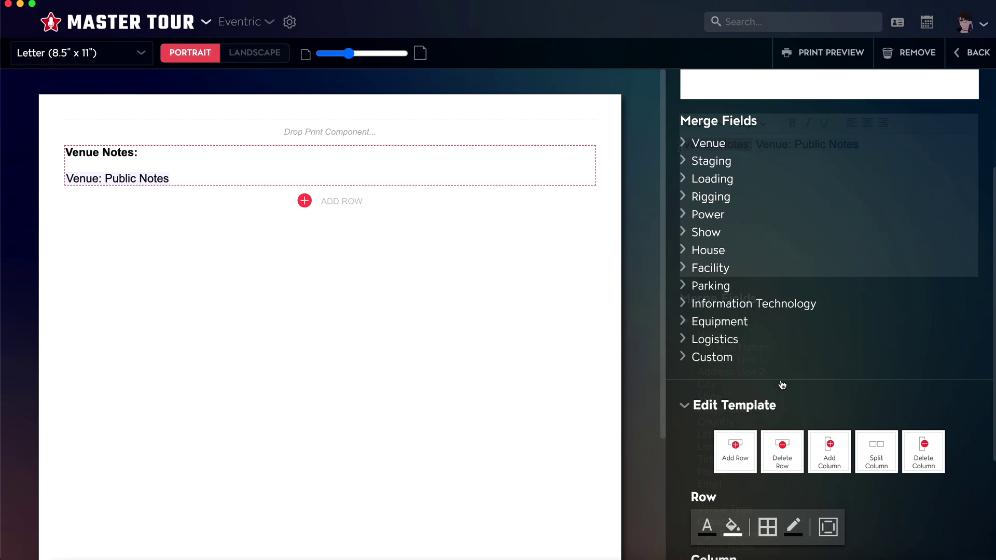
# Increase the Venue Notes cell padding and give it a solid, maximum-width border
pyautogui.scroll(-5, 782, 385)
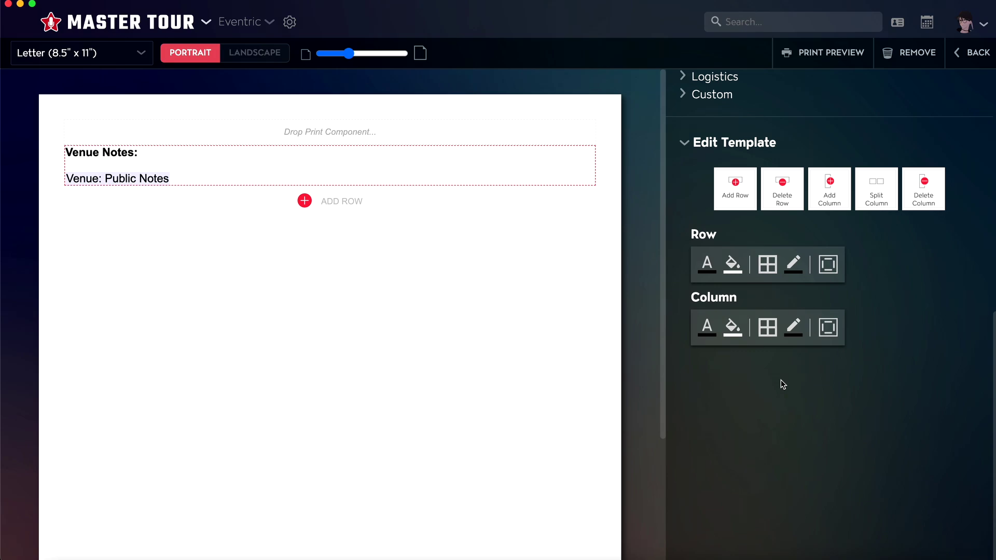
pyautogui.click(828, 327)
pyautogui.moveTo(831, 372)
pyautogui.mouseDown()
pyautogui.moveTo(923, 373)
pyautogui.moveTo(829, 374)
pyautogui.mouseUp()
pyautogui.click(767, 327)
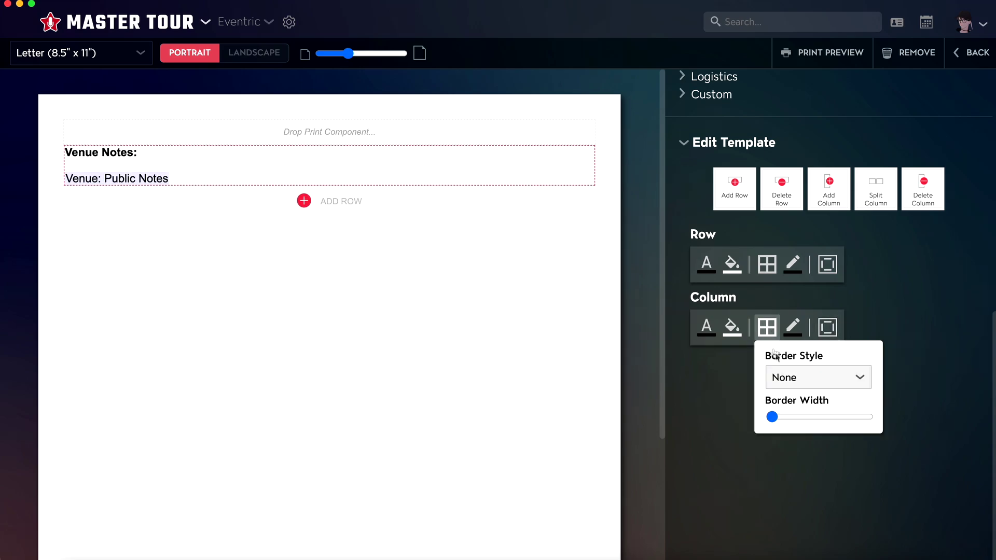
pyautogui.click(781, 377)
pyautogui.click(783, 396)
pyautogui.moveTo(772, 416); pyautogui.dragTo(940, 425)
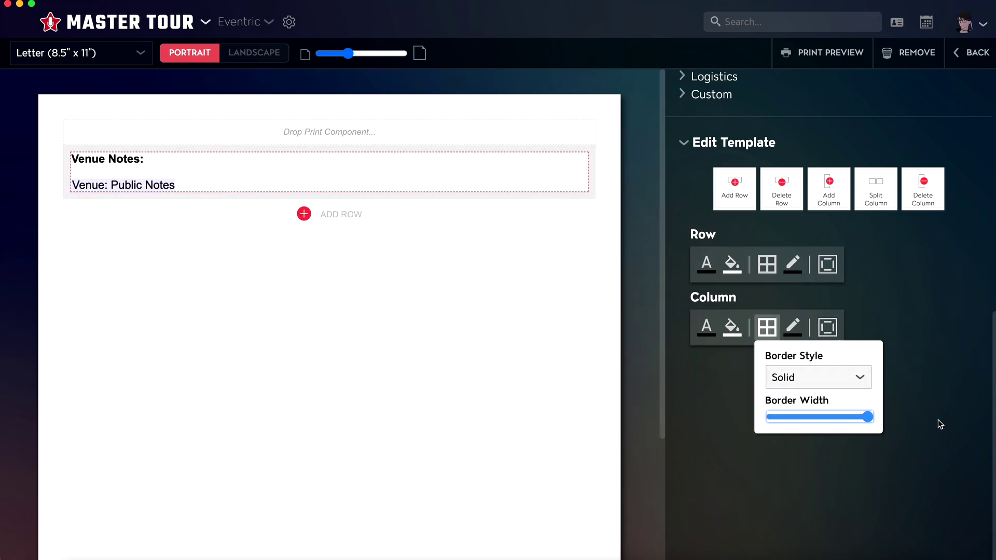
pyautogui.click(940, 425)
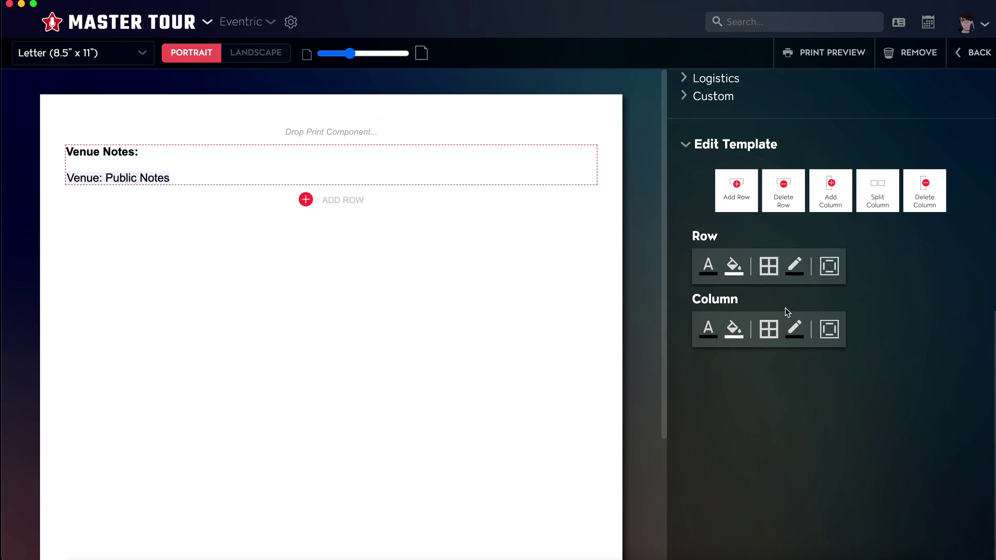
# Delete the empty row above Venue Notes and confirm the removal
pyautogui.click(554, 126)
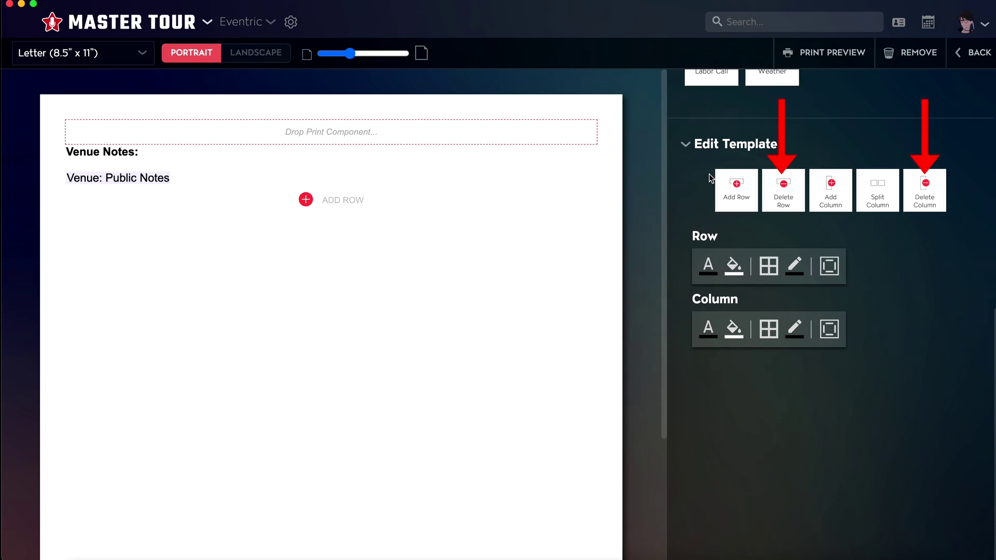
pyautogui.click(787, 196)
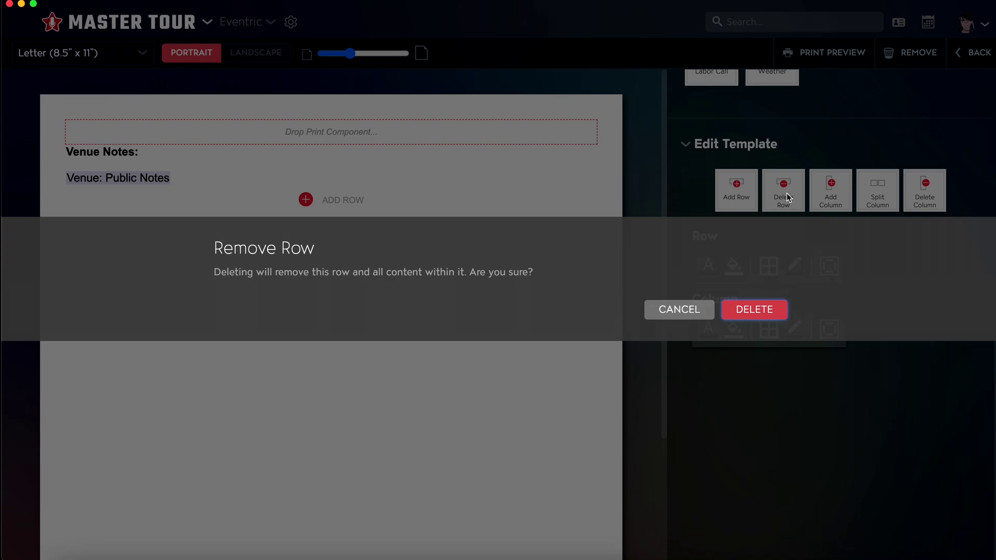
pyautogui.click(756, 312)
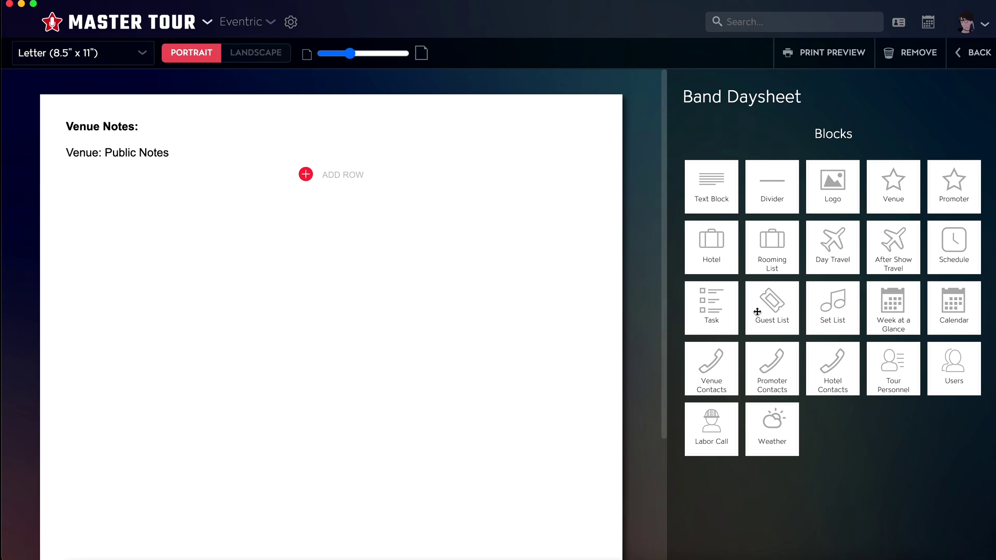
# Place a Guest List block in the new row, displayed as a table
pyautogui.click(758, 311)
pyautogui.moveTo(904, 307); pyautogui.dragTo(468, 144)
pyautogui.click(887, 136)
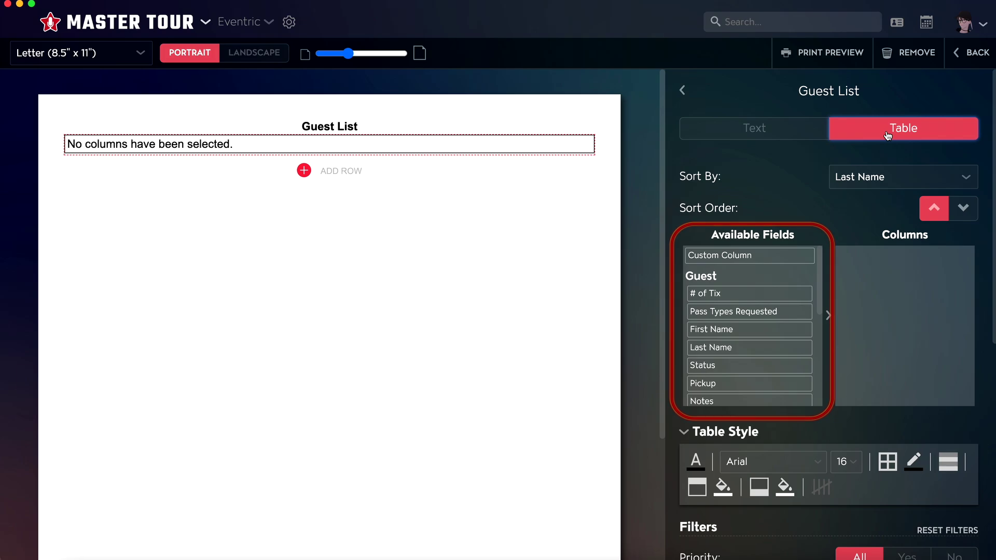
# Set the table columns to Last Name, Pickup and Status, removing First Name
pyautogui.moveTo(701, 330); pyautogui.dragTo(864, 312)
pyautogui.moveTo(773, 335)
pyautogui.mouseDown()
pyautogui.moveTo(774, 344)
pyautogui.moveTo(889, 313)
pyautogui.mouseUp()
pyautogui.moveTo(758, 334)
pyautogui.mouseDown()
pyautogui.moveTo(882, 309)
pyautogui.moveTo(882, 332)
pyautogui.mouseUp()
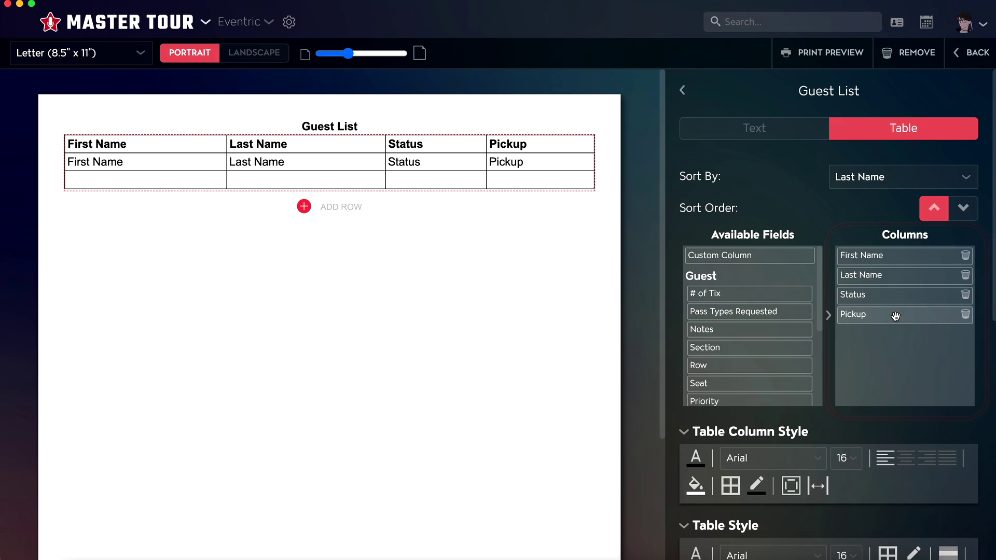
pyautogui.moveTo(898, 314); pyautogui.dragTo(882, 278)
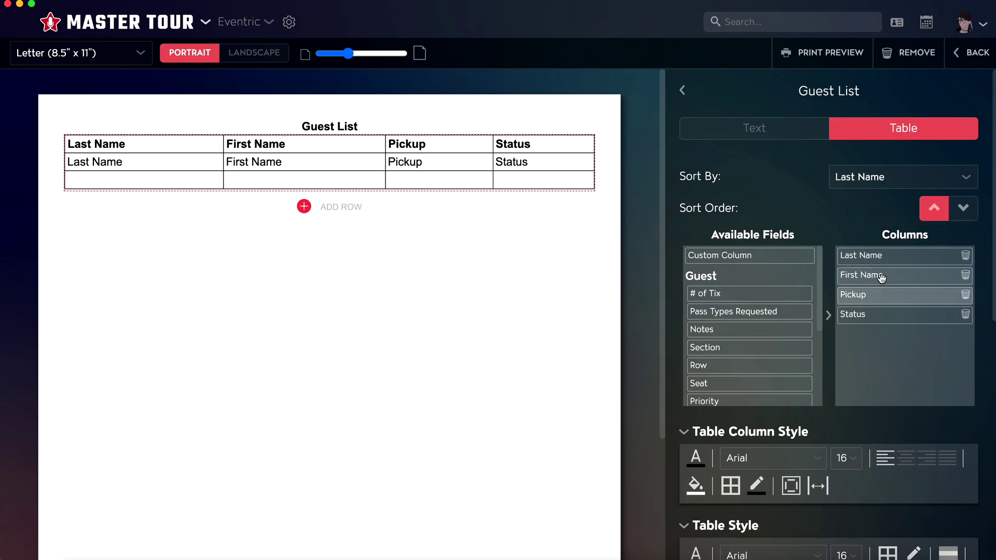
pyautogui.click(965, 275)
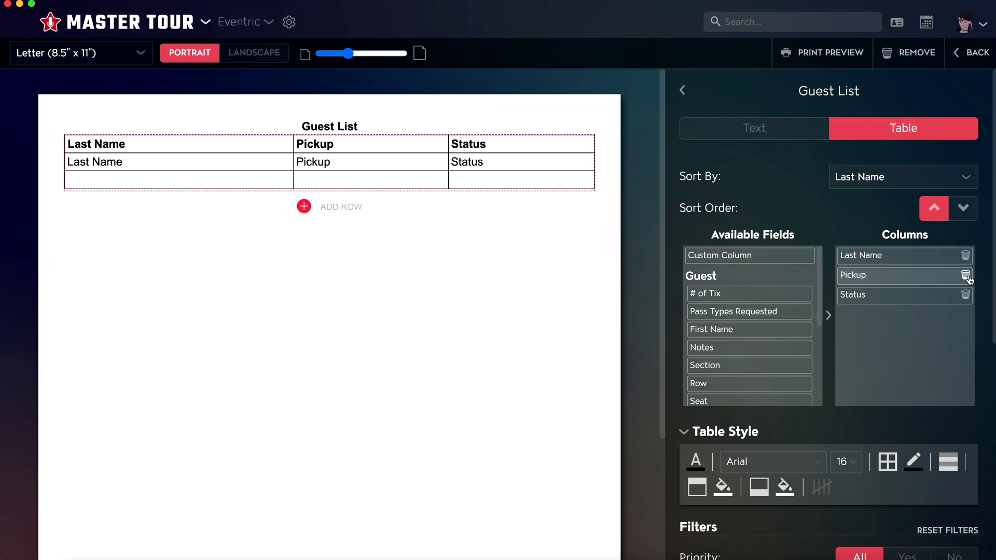
pyautogui.click(928, 275)
pyautogui.scroll(-3, 908, 264)
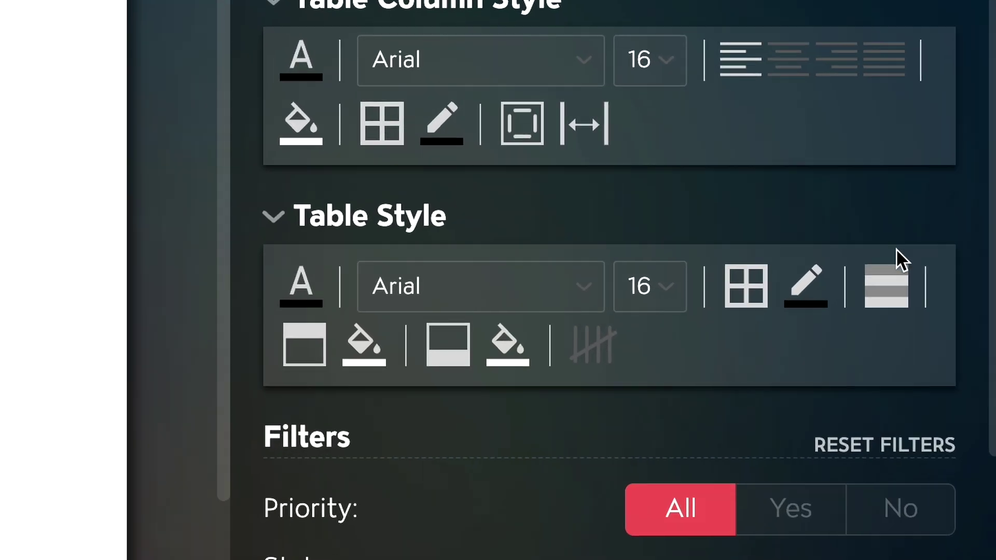
# Shade the guest list table's odd rows grey 9B9B9B
pyautogui.click(953, 347)
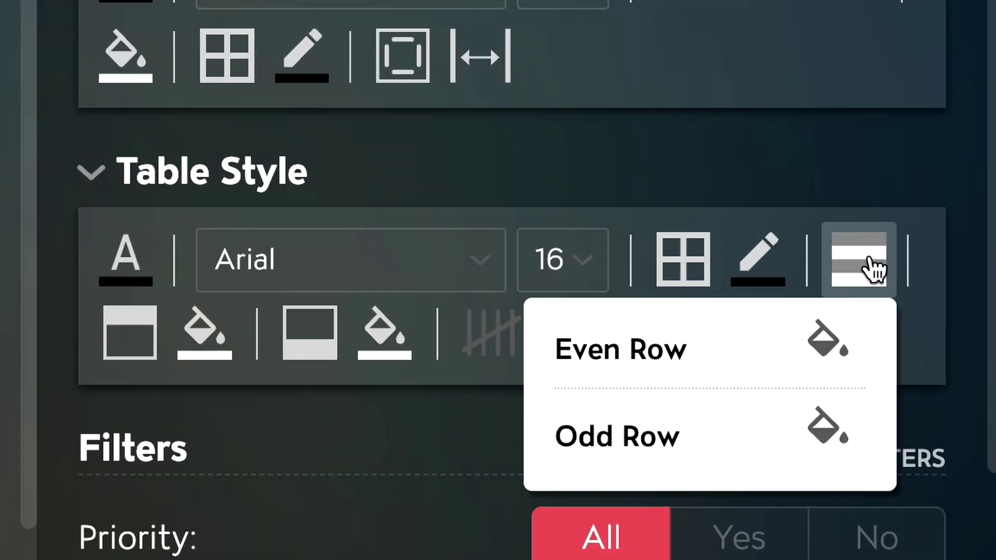
pyautogui.click(837, 424)
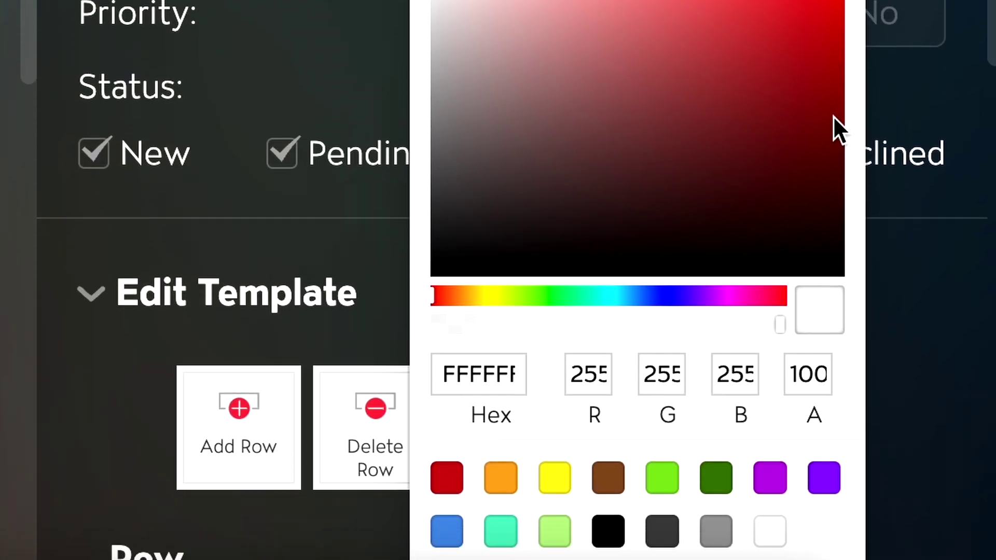
pyautogui.click(716, 531)
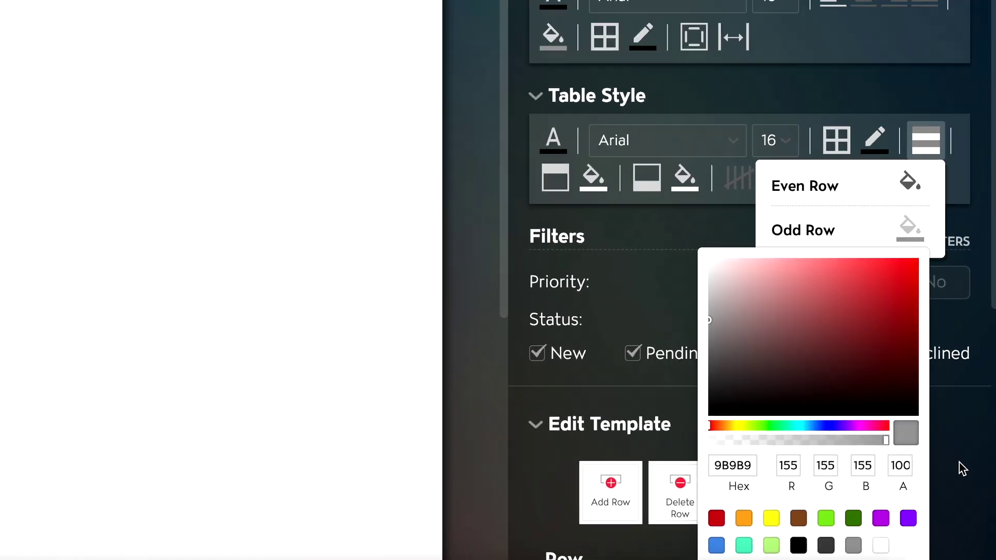
pyautogui.click(962, 469)
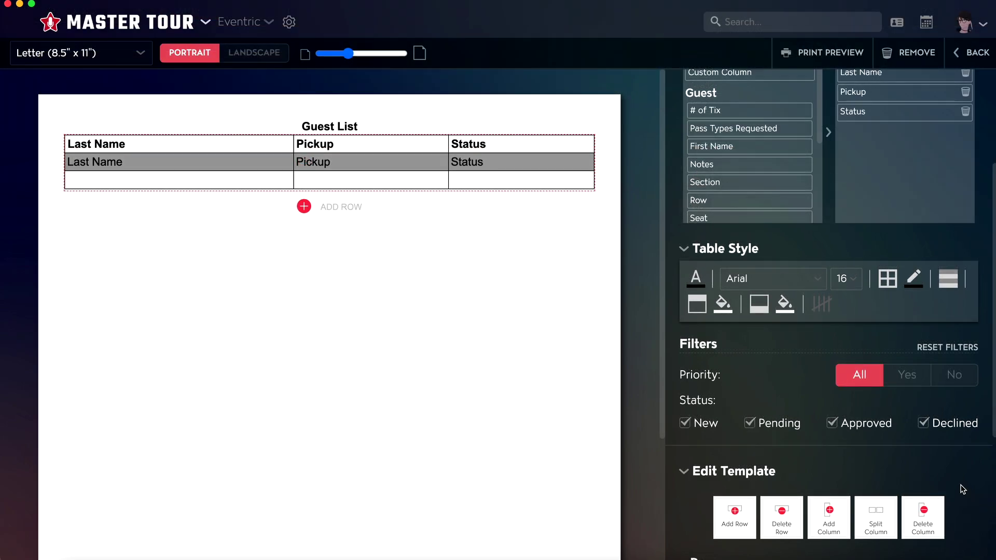
# List only Approved guests by excluding Declined, Pending and New, then preview the printout
pyautogui.click(921, 421)
pyautogui.click(779, 431)
pyautogui.click(697, 429)
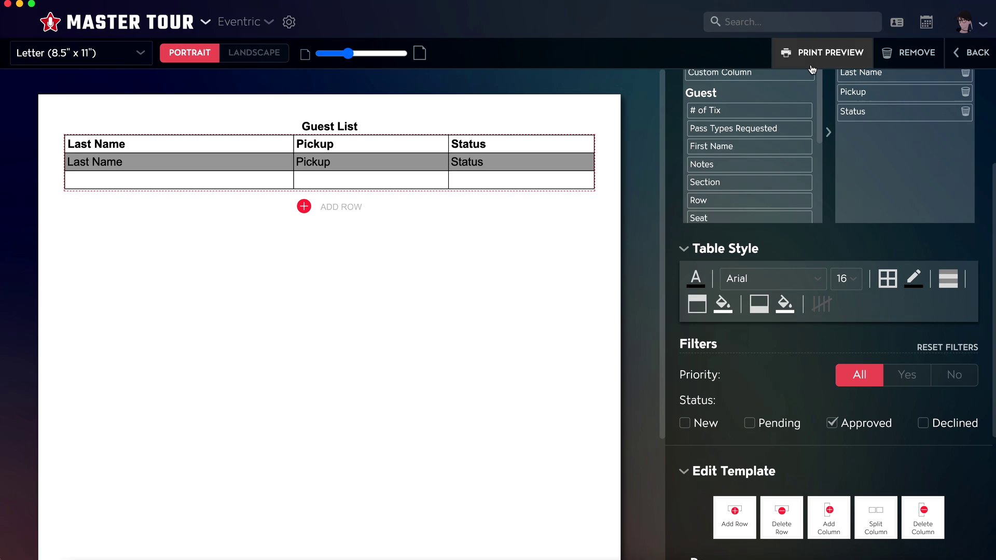
pyautogui.click(822, 52)
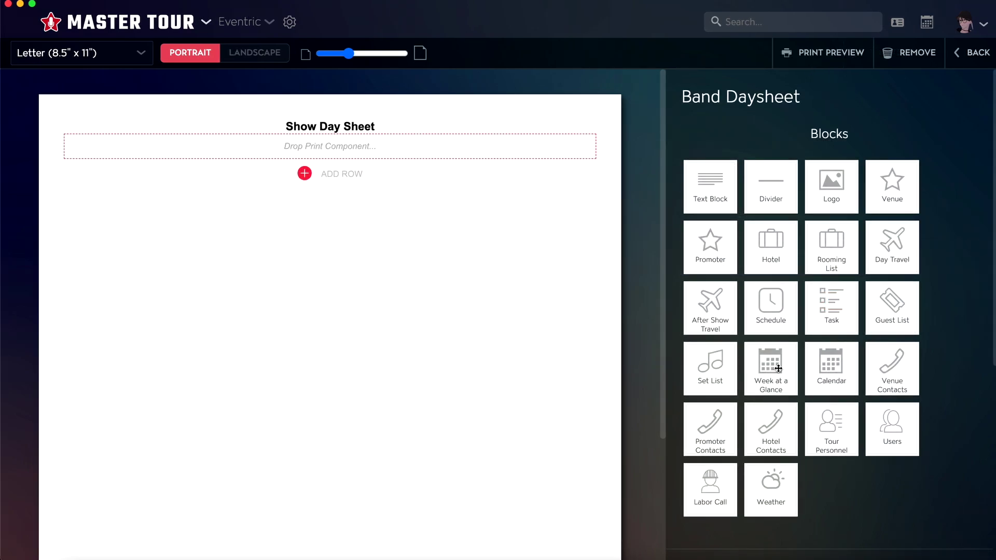
# Drop a Week at a Glance block into the Show Day Sheet's empty row
pyautogui.moveTo(778, 368); pyautogui.dragTo(504, 152)
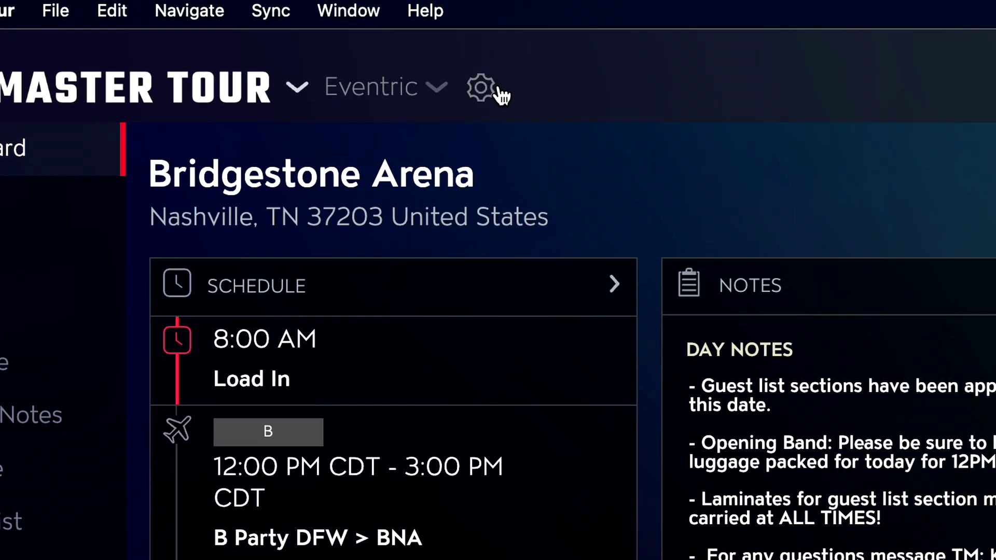
# Check the organization's uploaded logos, then place a Logo block in the sheet's empty row
pyautogui.click(311, 29)
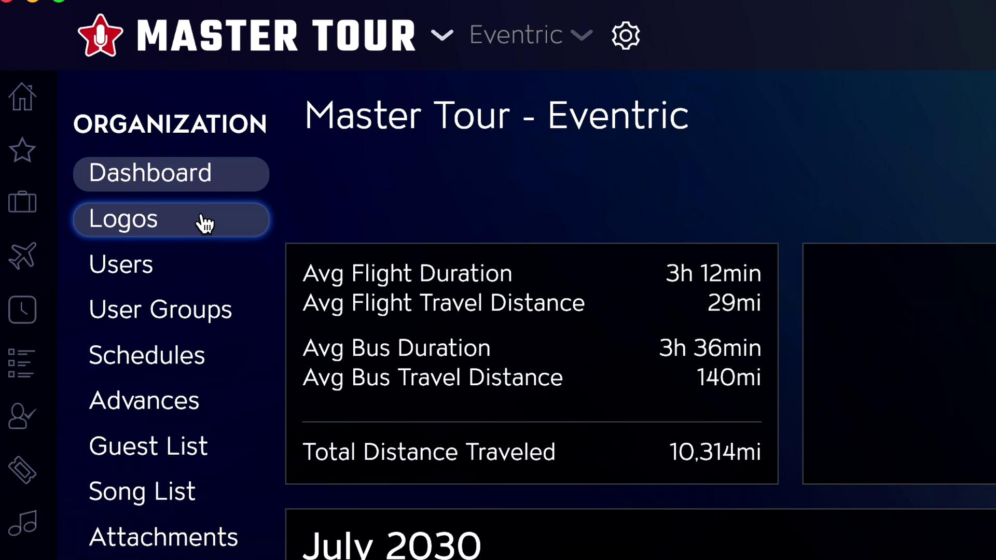
pyautogui.click(88, 265)
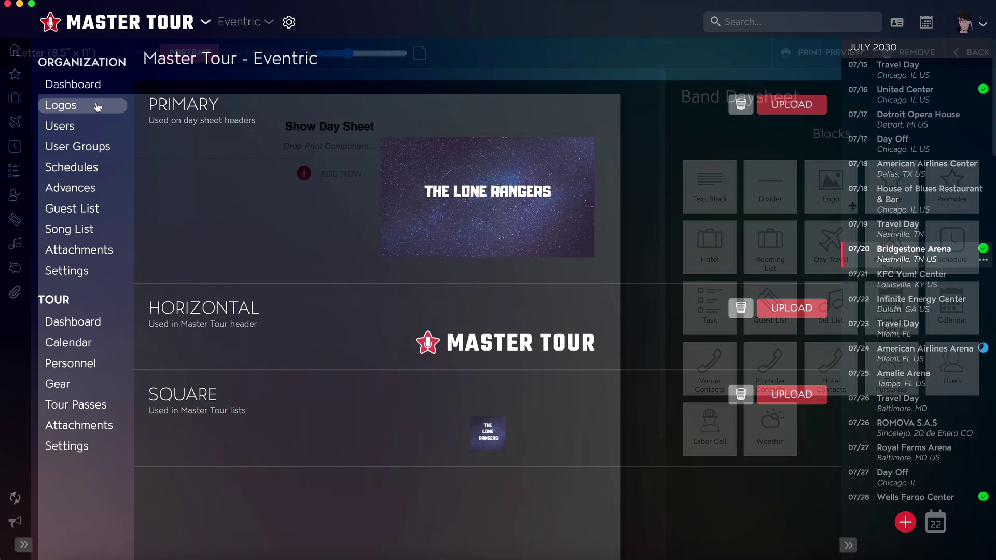
pyautogui.moveTo(831, 186); pyautogui.dragTo(542, 156)
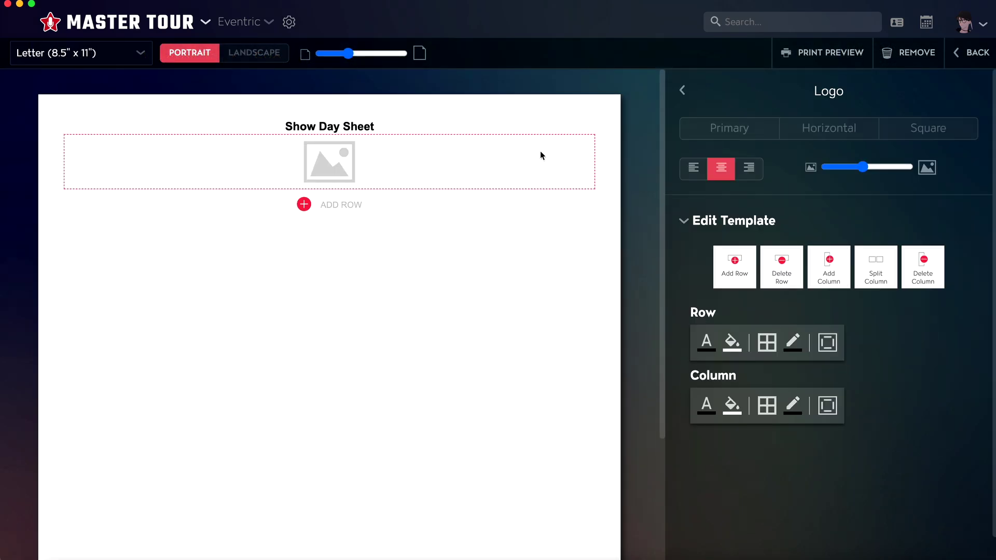